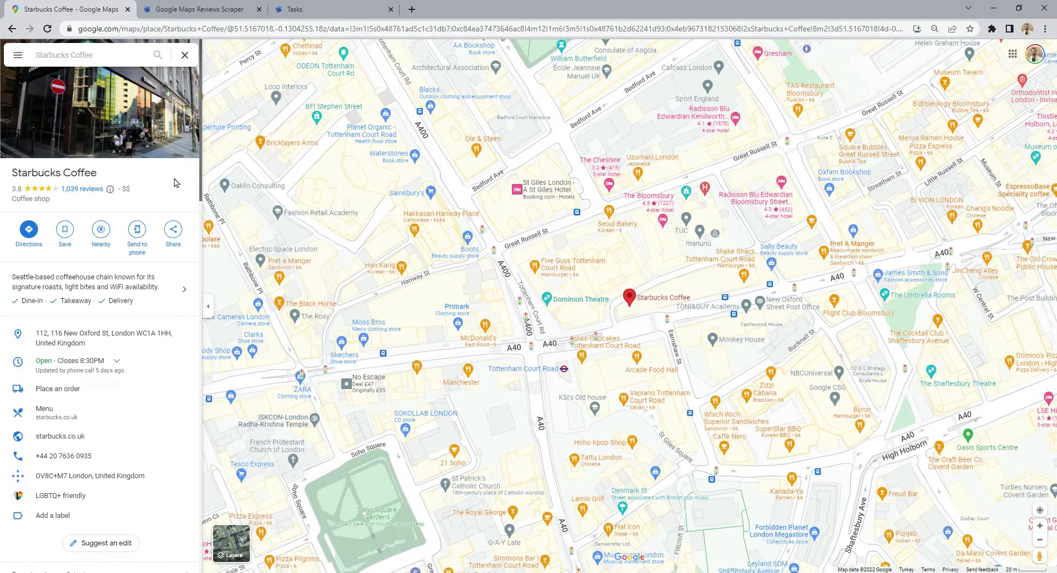
# Step: Open all 1,039 Starbucks Coffee reviews, sort them by Newest, and scroll through the list
pyautogui.click(82, 189)
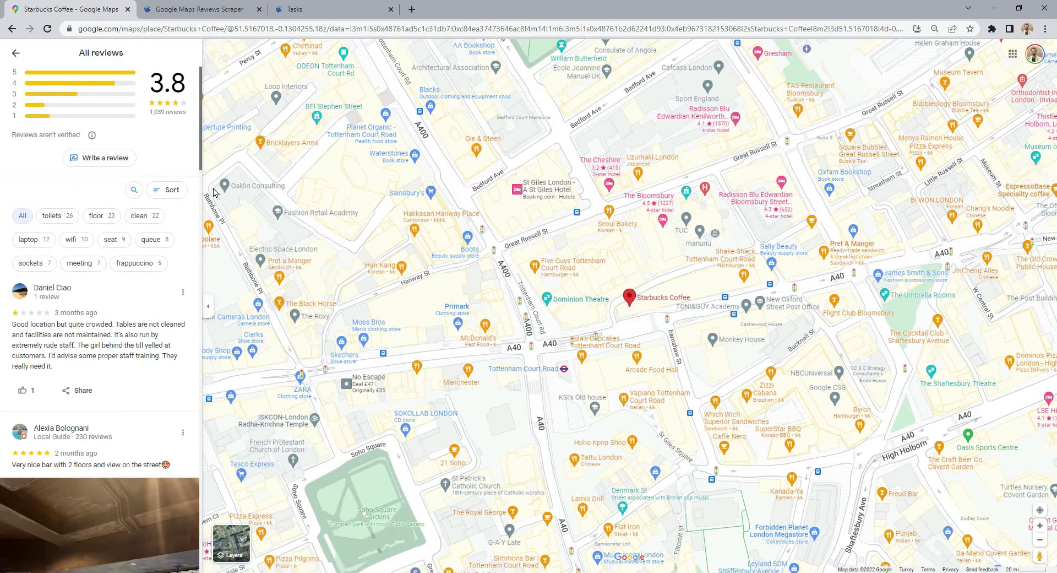
pyautogui.click(176, 192)
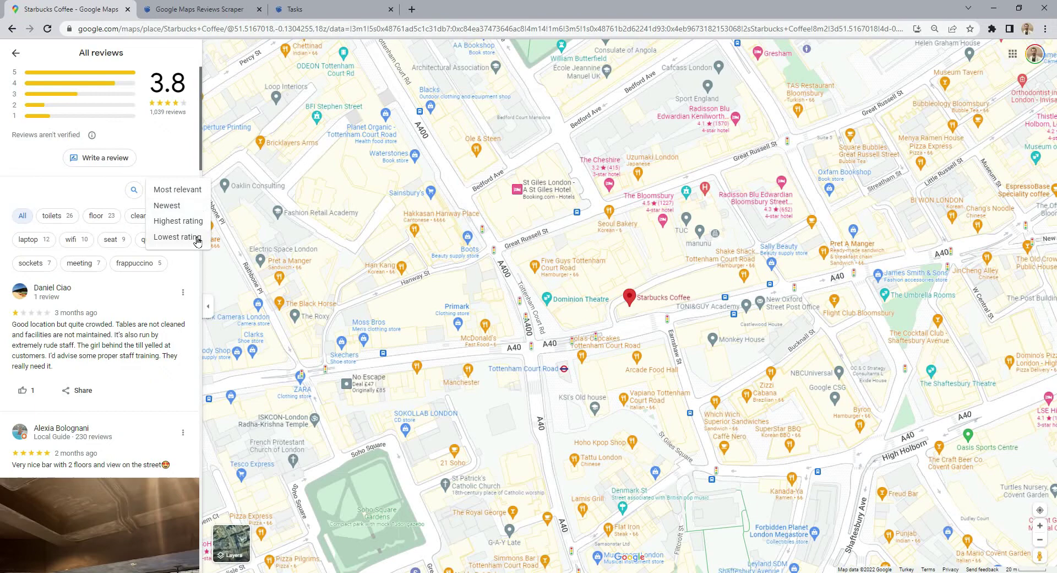
pyautogui.click(187, 208)
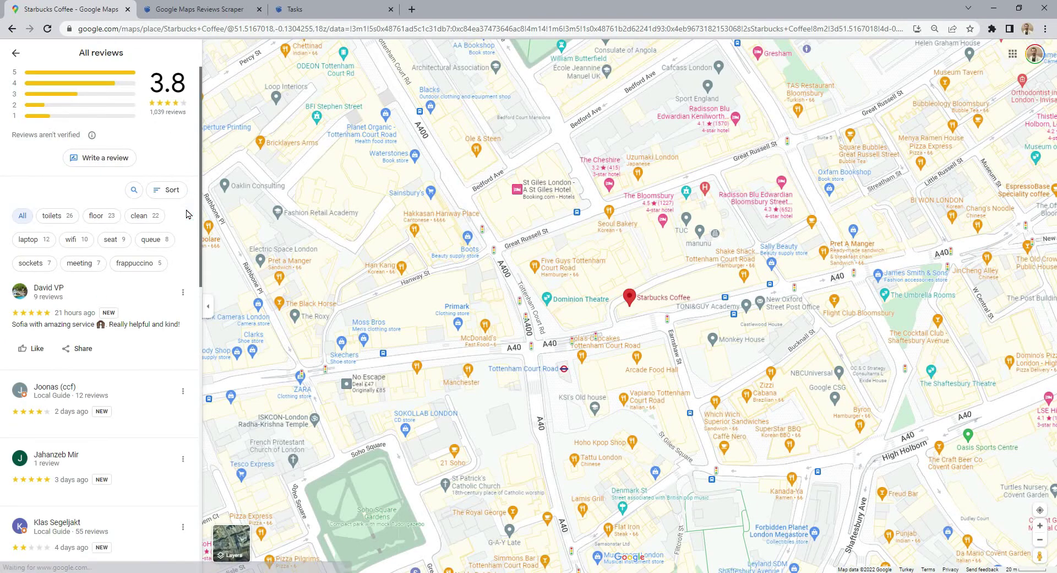
pyautogui.scroll(-2, 159, 311)
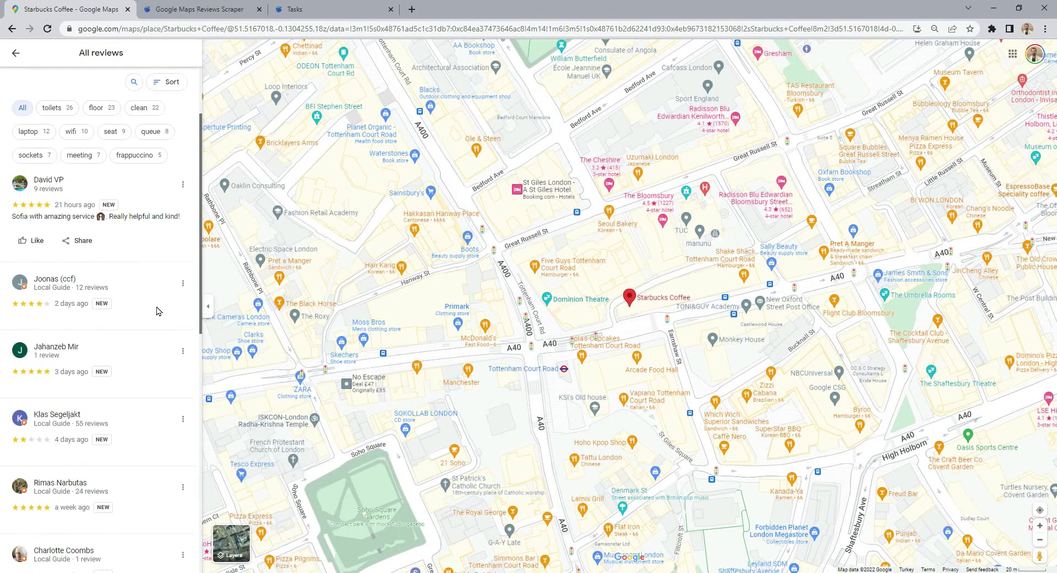
pyautogui.scroll(-3, 151, 300)
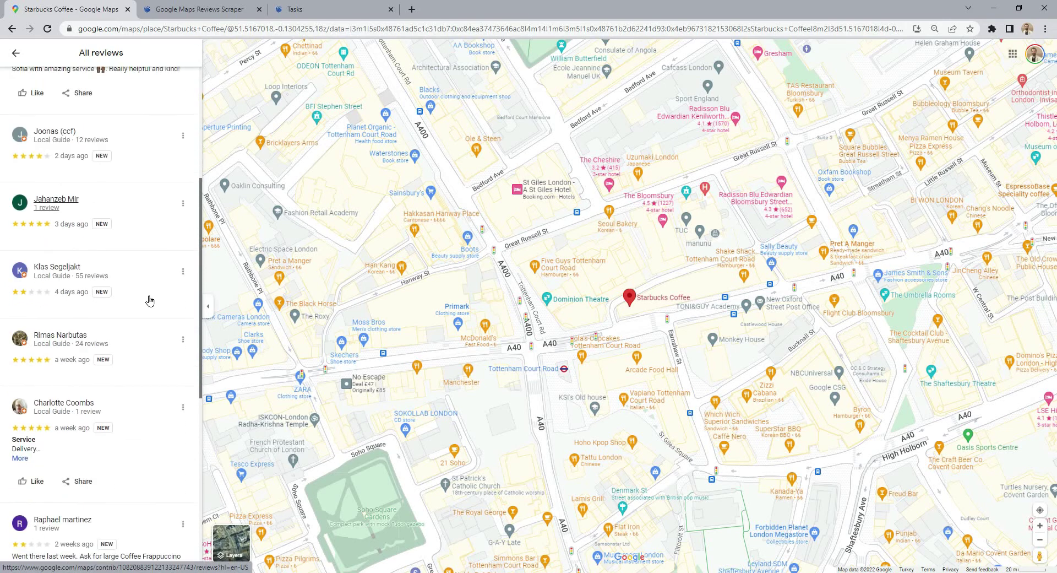
pyautogui.scroll(-4, 147, 296)
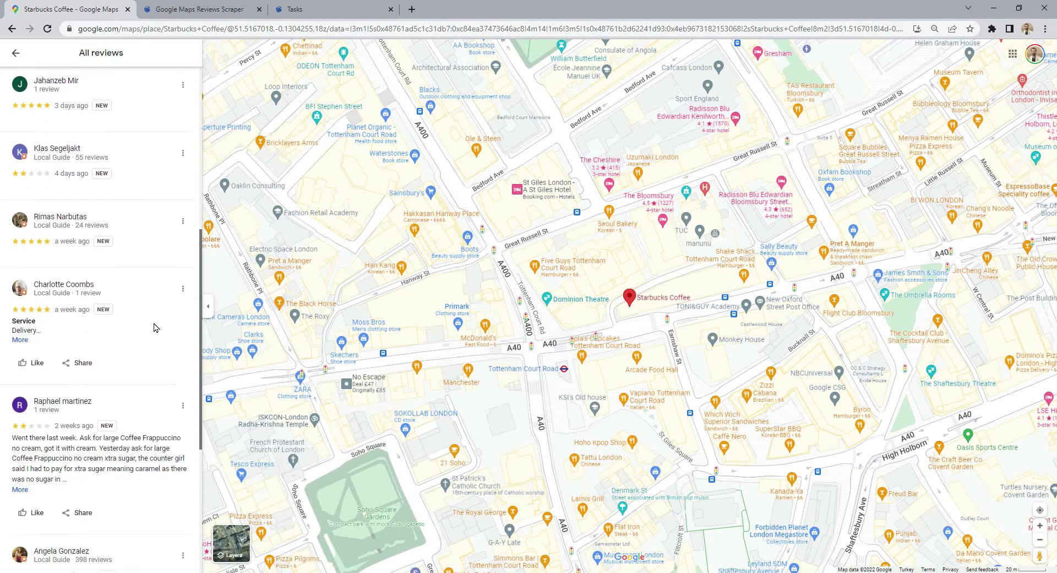
pyautogui.scroll(-3, 153, 320)
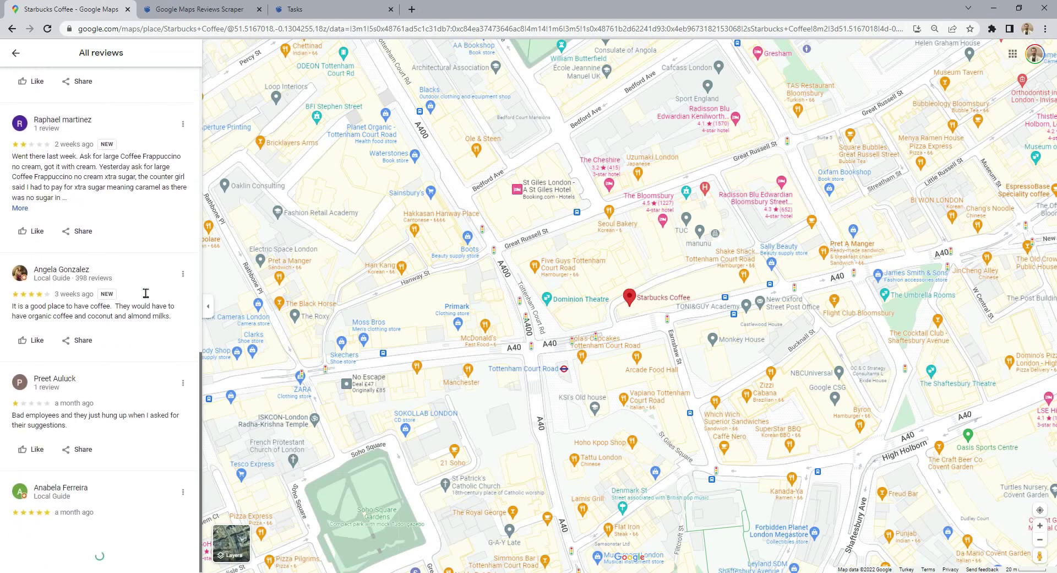
pyautogui.scroll(3, 146, 226)
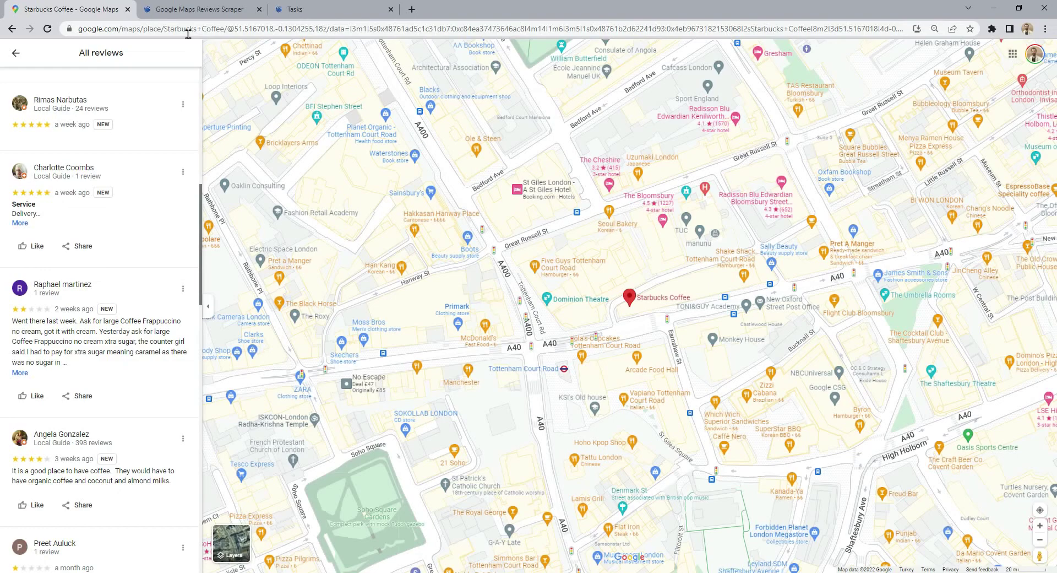
# Step: Copy the Starbucks Coffee Google Maps page URL into the scraper's Queries box
pyautogui.click(190, 10)
pyautogui.click(265, 168)
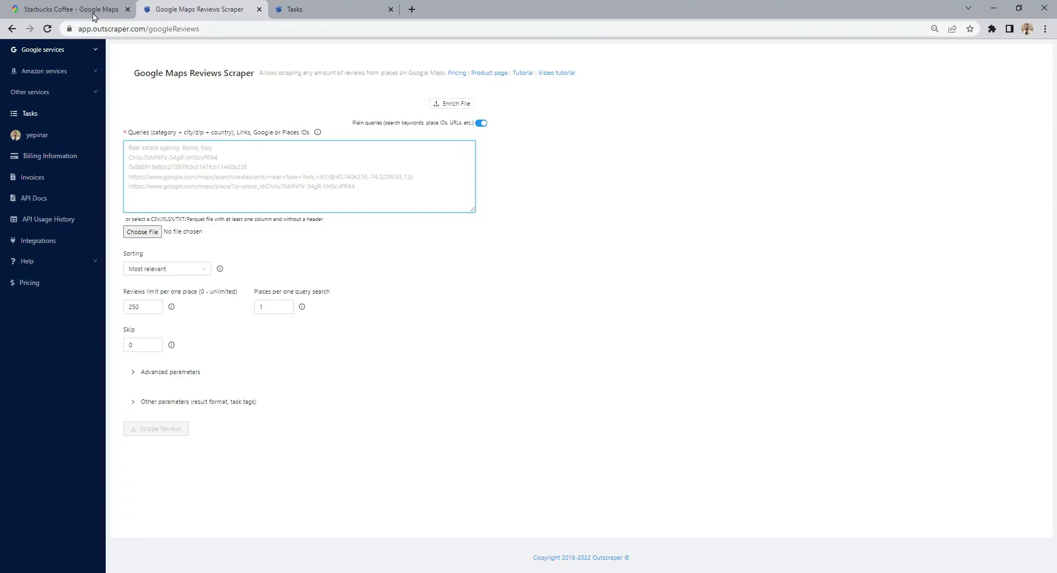
pyautogui.click(92, 11)
pyautogui.rightClick(109, 32)
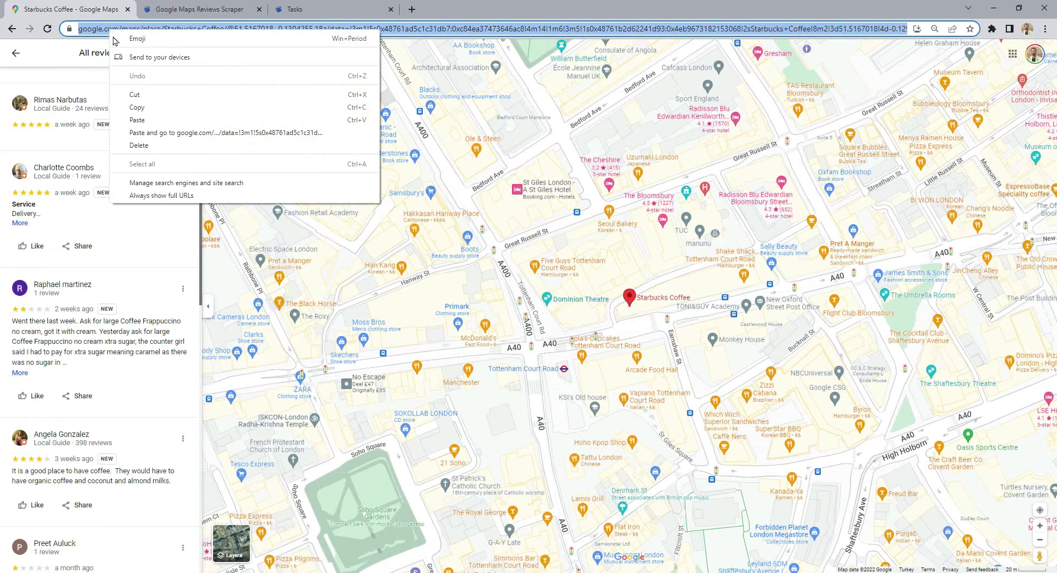
pyautogui.click(139, 108)
pyautogui.click(167, 11)
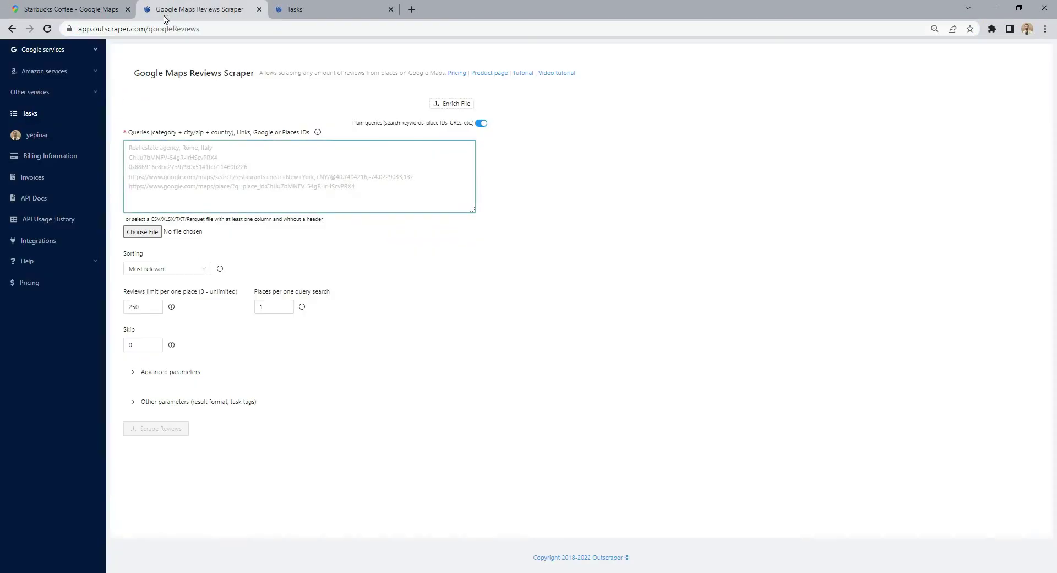
pyautogui.rightClick(173, 150)
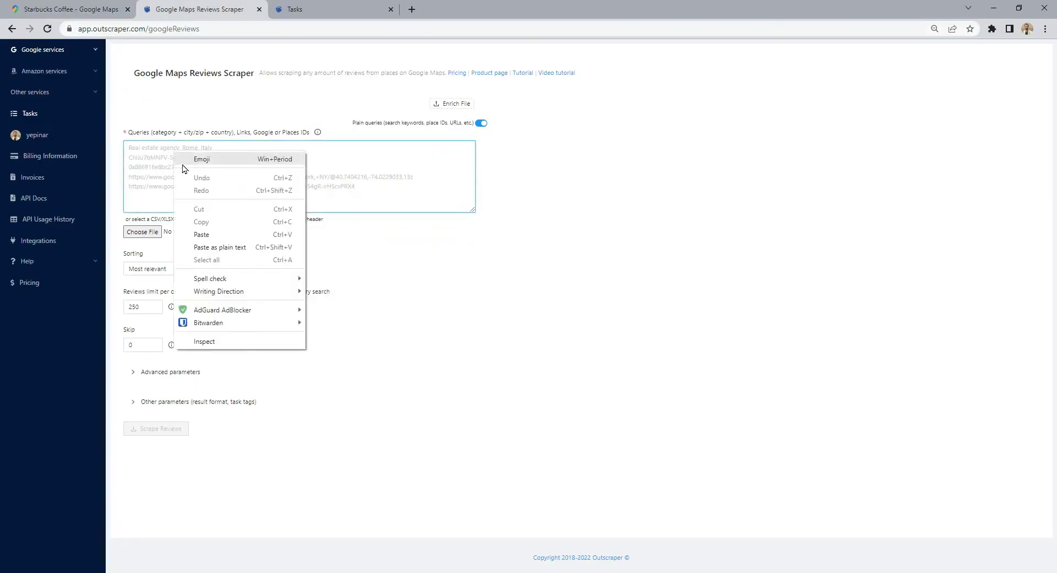
pyautogui.click(216, 236)
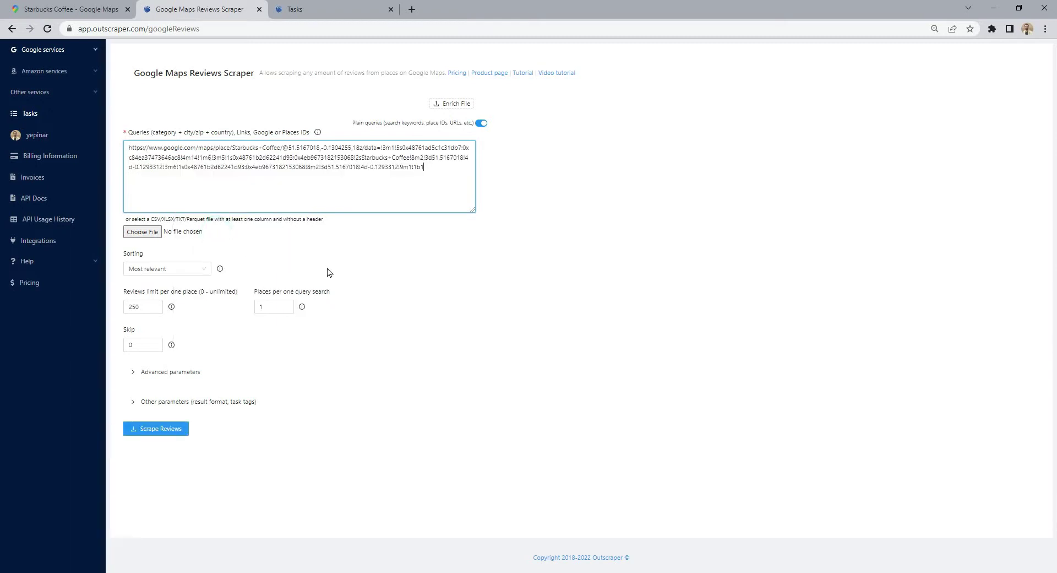
pyautogui.click(201, 268)
# Step: Sort by Newest and set the From (oldest review) date to July 20, 2022
pyautogui.click(190, 299)
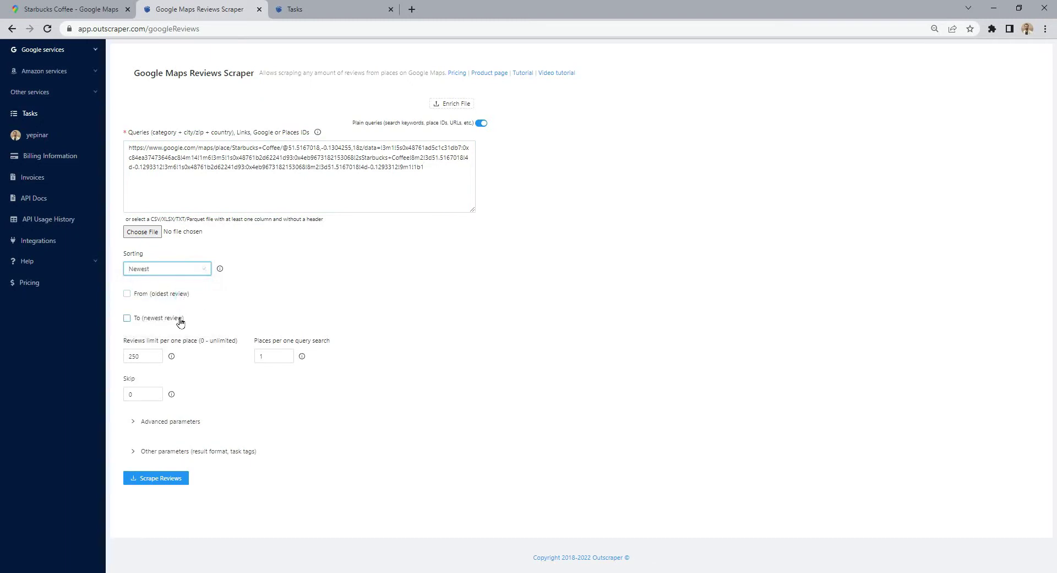
pyautogui.click(177, 295)
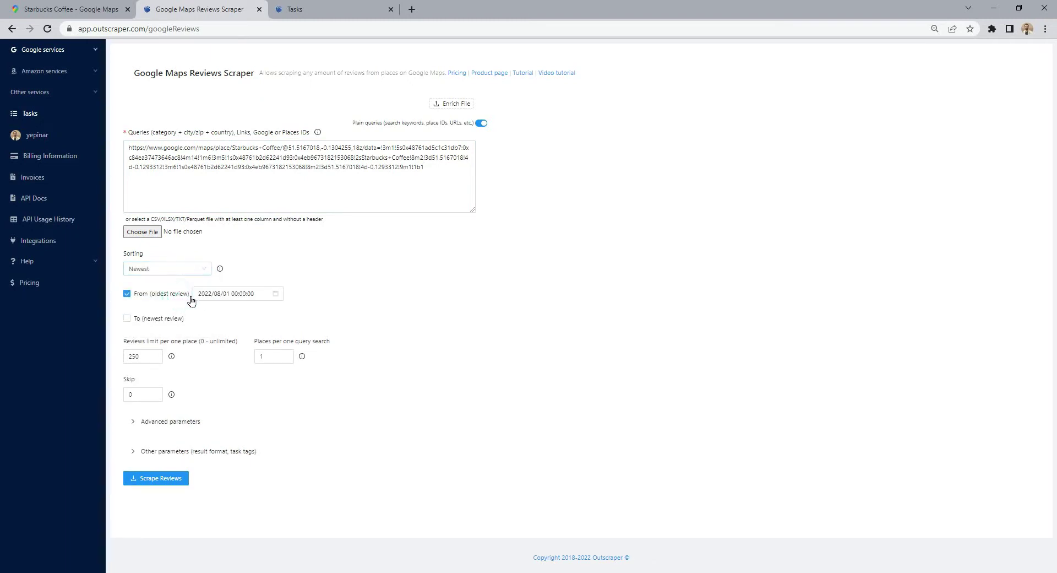
pyautogui.click(262, 295)
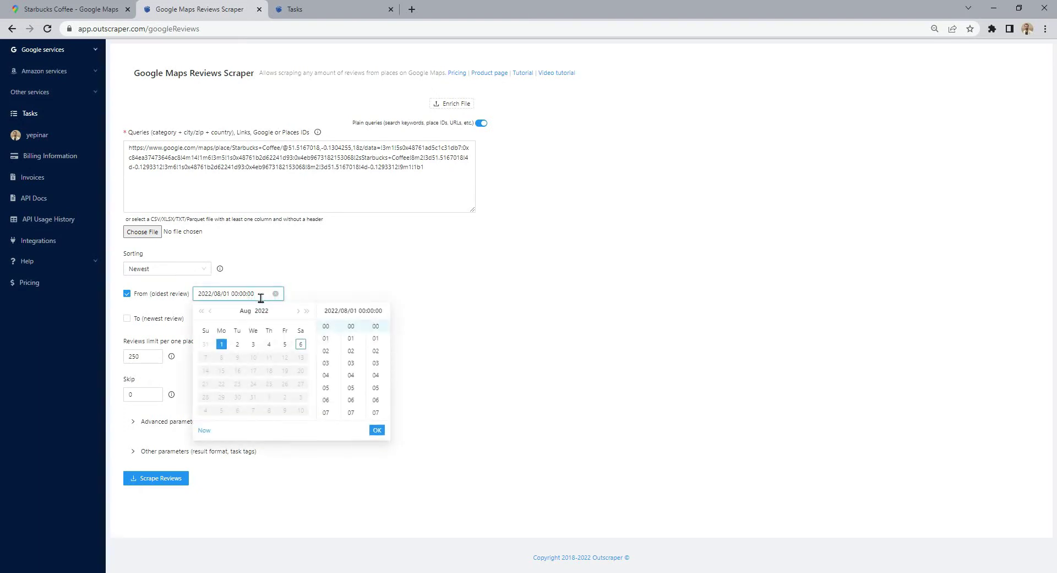
pyautogui.click(209, 312)
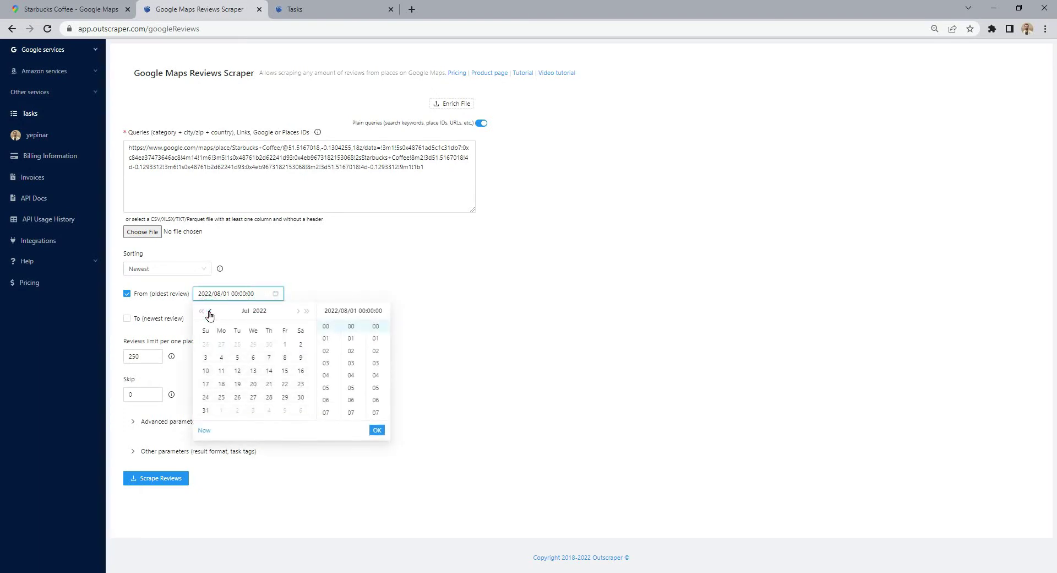
pyautogui.click(254, 385)
pyautogui.click(376, 431)
pyautogui.click(377, 431)
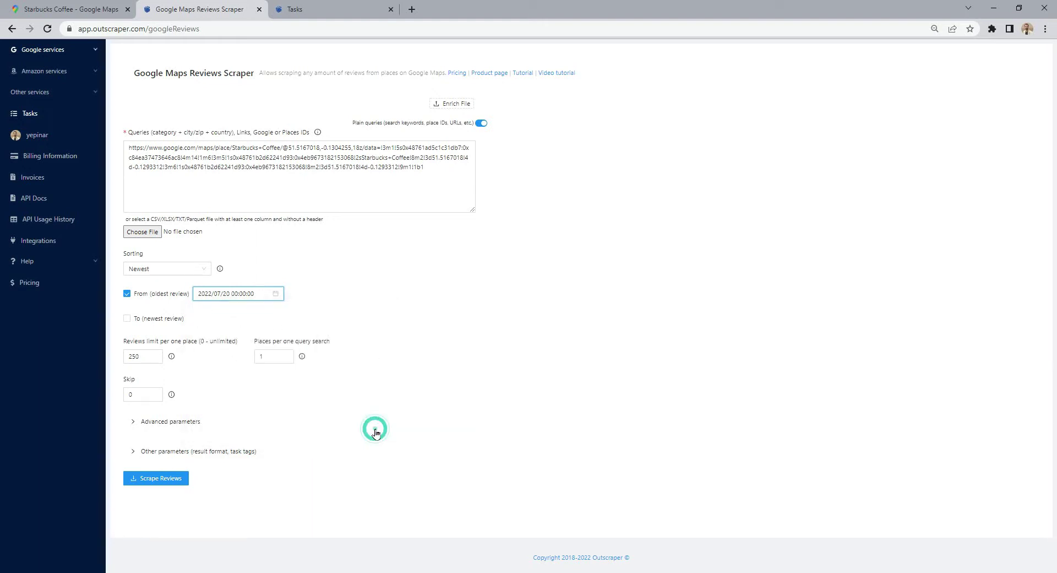
# Step: Change the reviews limit from 250 to 0 and expand the advanced parameters
pyautogui.doubleClick(151, 356)
pyautogui.write('0')
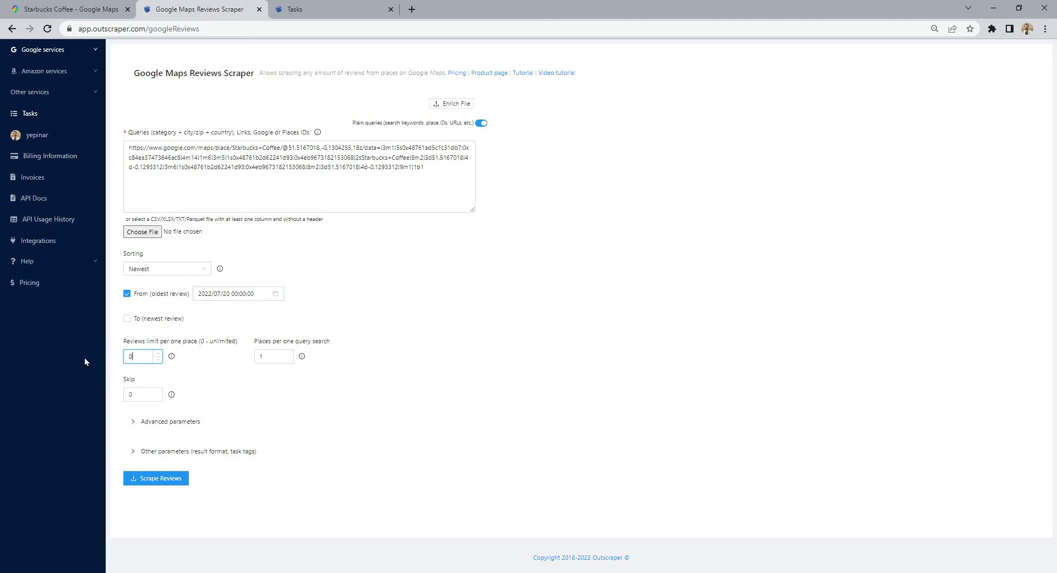
pyautogui.click(207, 370)
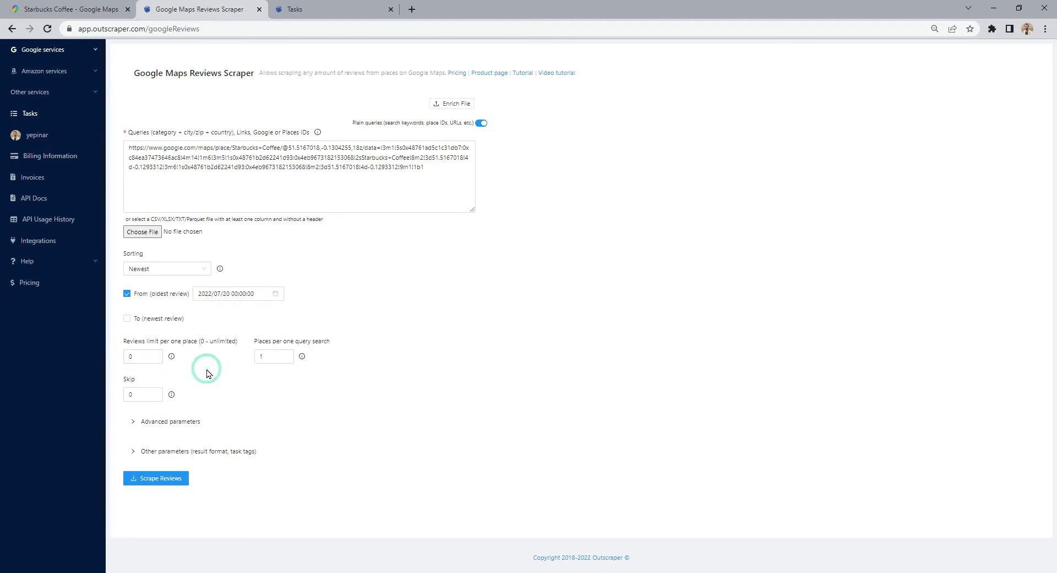
pyautogui.click(184, 420)
# Step: Choose United Kingdom (GB) as the country and launch the Starbucks reviews scrape
pyautogui.scroll(-1, 183, 412)
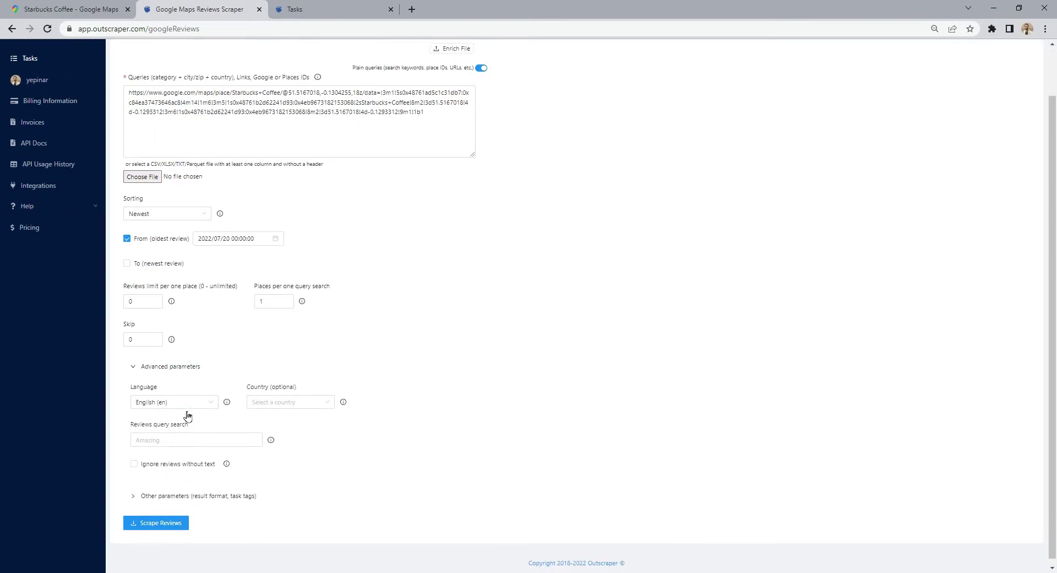
pyautogui.click(294, 402)
pyautogui.write('un')
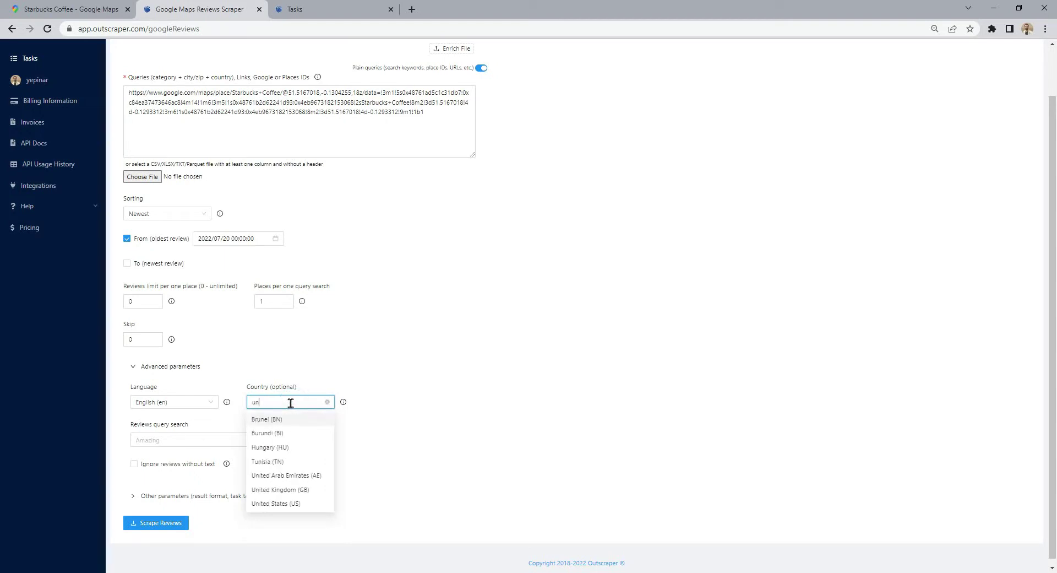
pyautogui.click(287, 490)
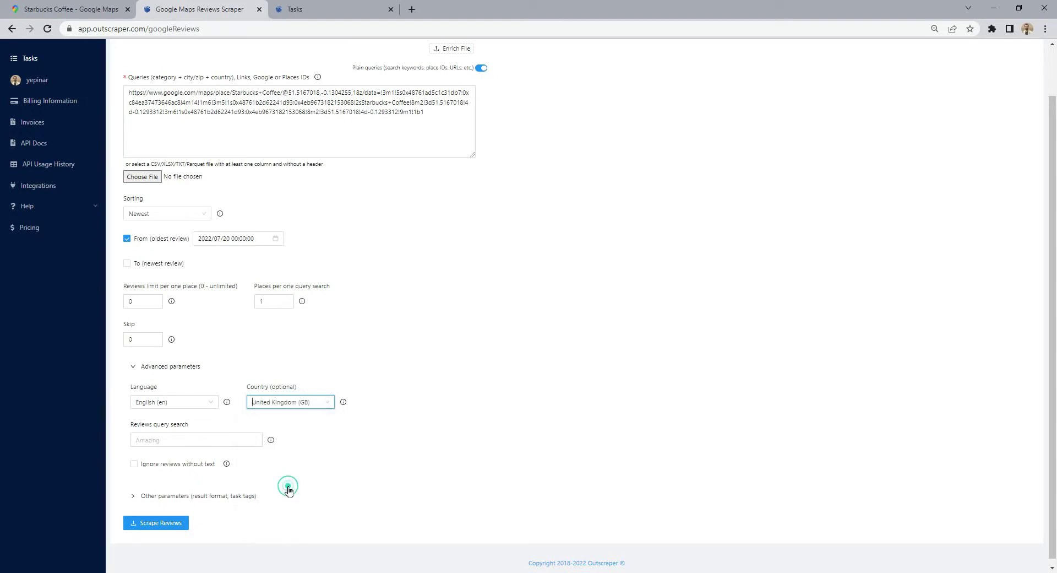
pyautogui.click(380, 453)
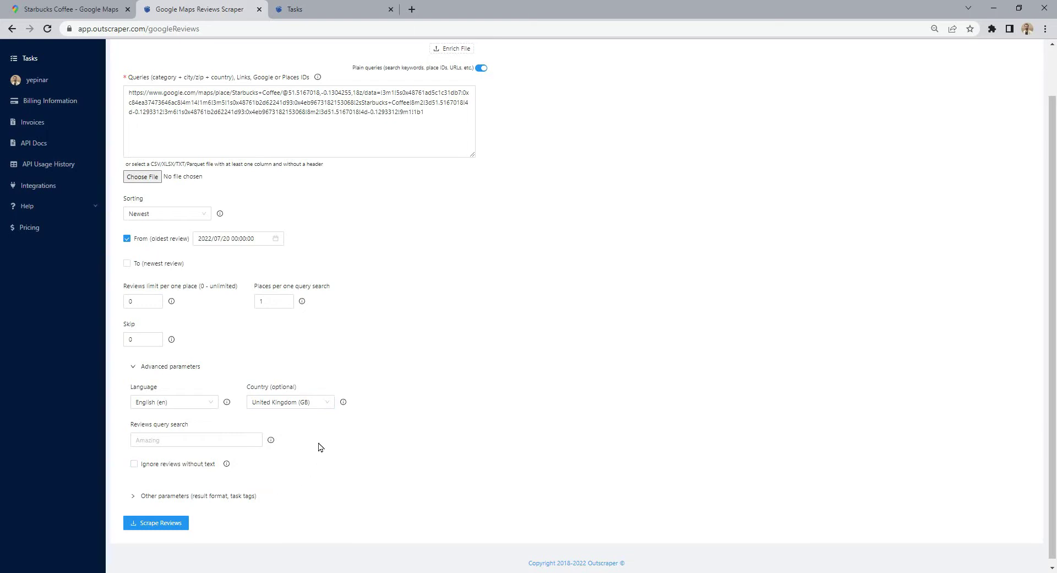
pyautogui.click(171, 524)
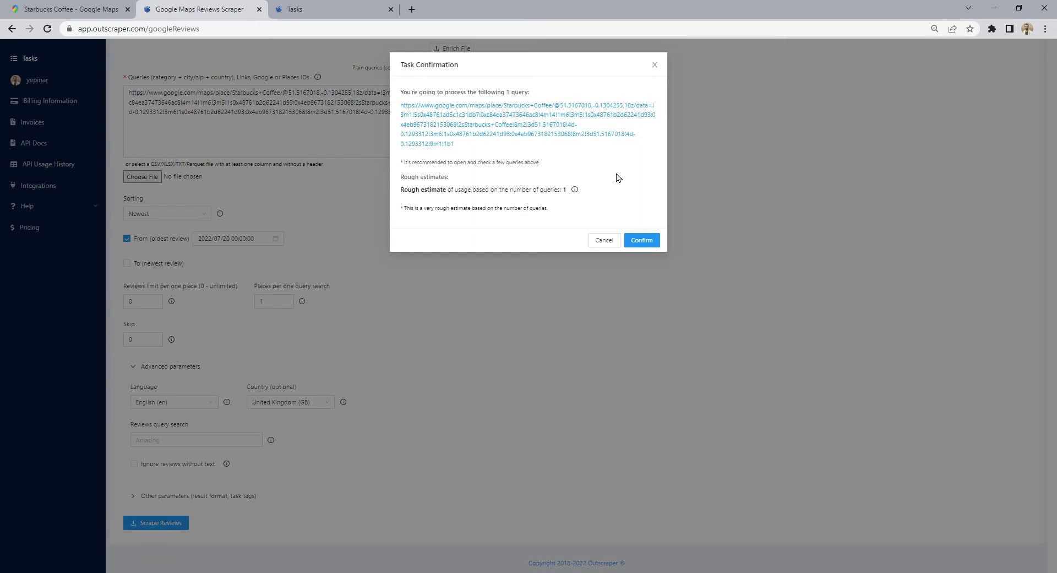
# Step: Confirm the task, then download and open the Google Maps Reviews [7] results .xlsx file
pyautogui.click(642, 240)
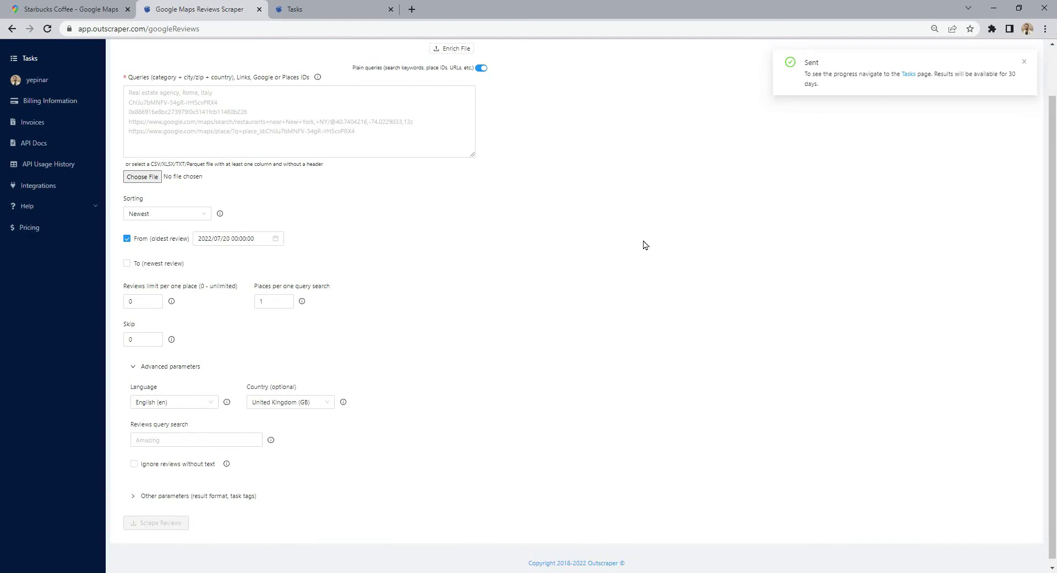
pyautogui.hotkey('ctrl', 'Tab')
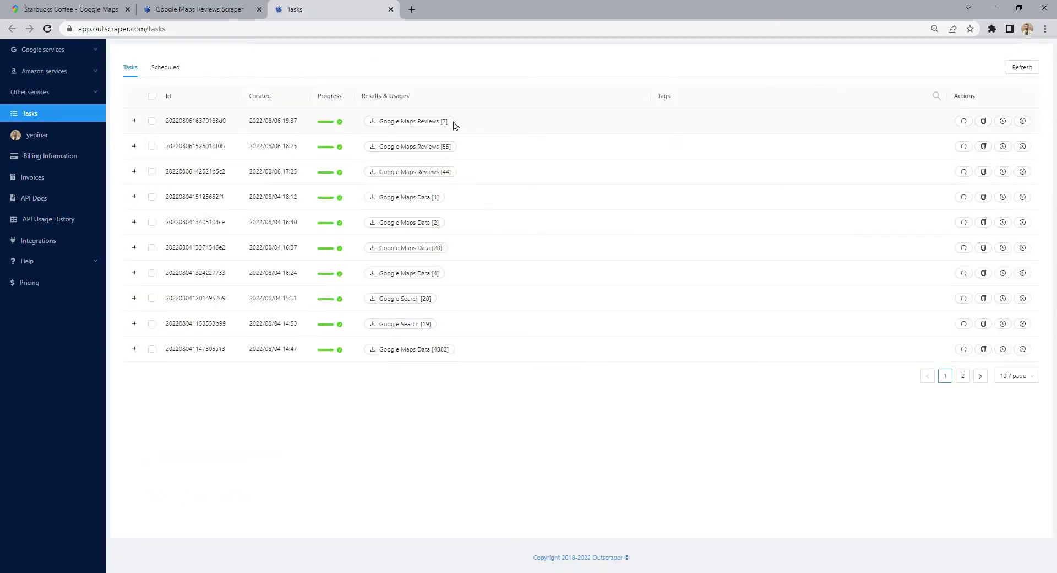
pyautogui.click(429, 123)
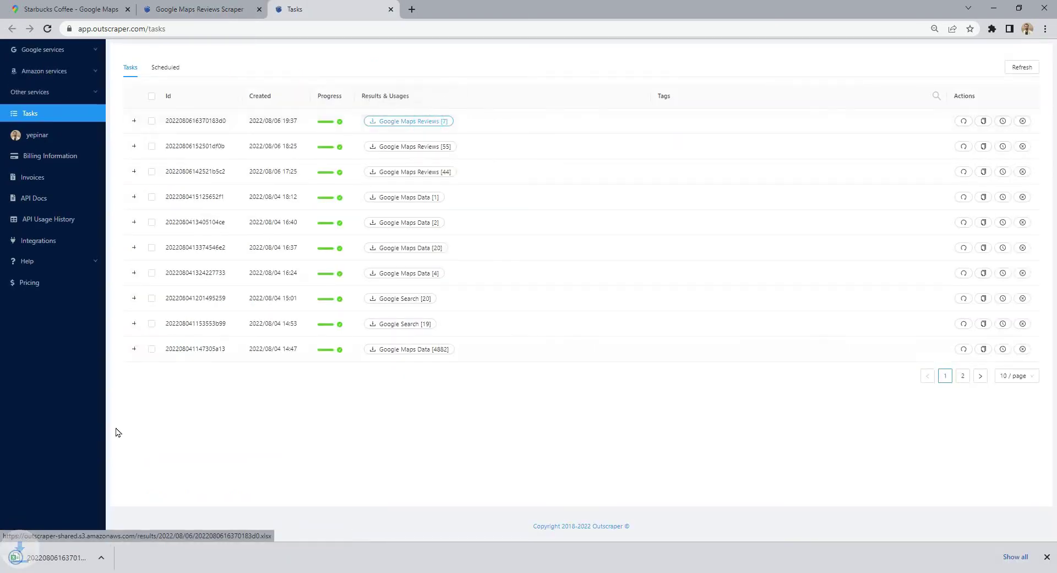
pyautogui.click(65, 557)
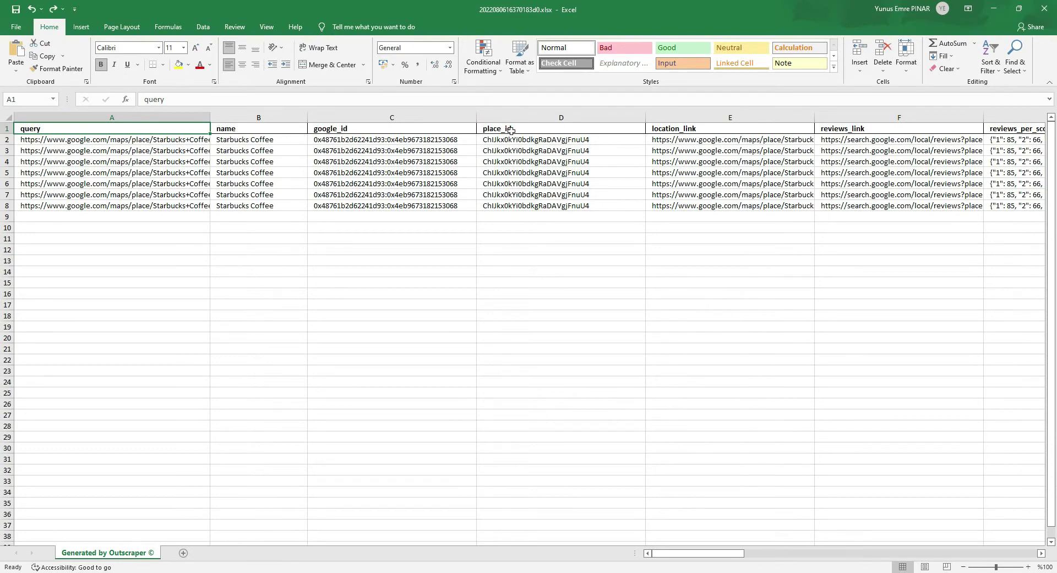
pyautogui.click(1041, 553)
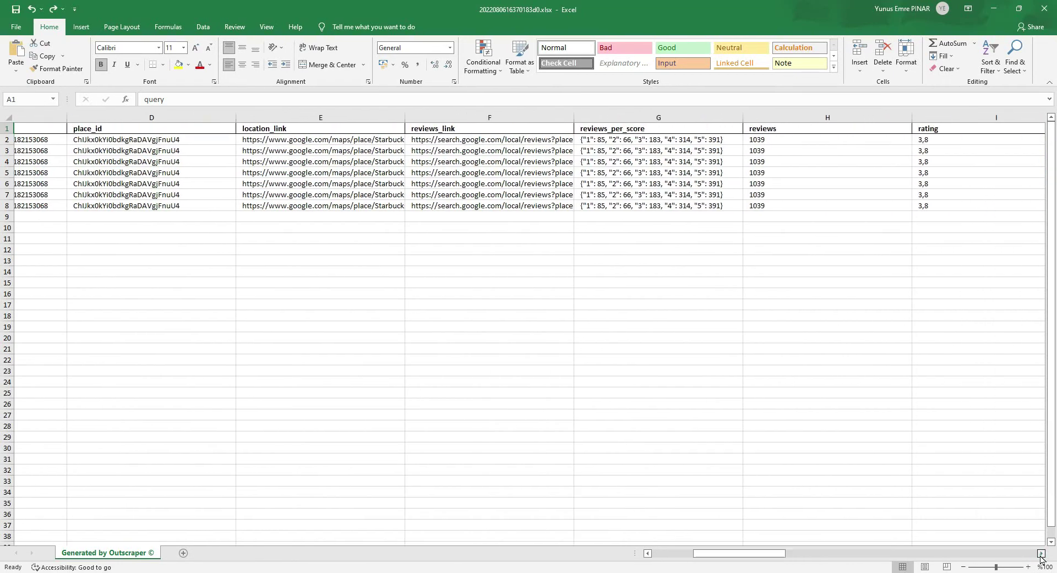
pyautogui.moveTo(1040, 556); pyautogui.dragTo(1040, 556)
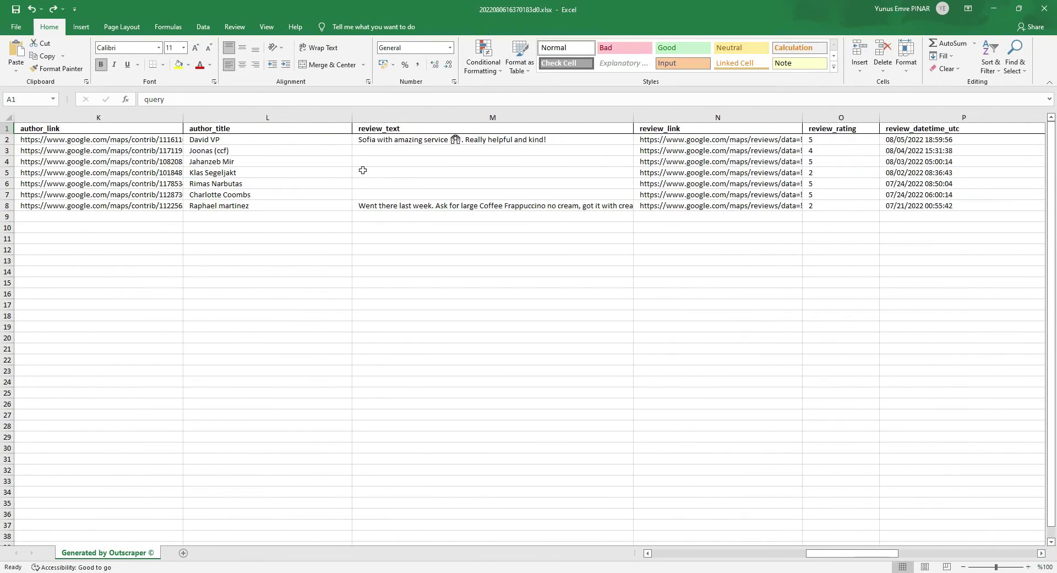
pyautogui.moveTo(270, 142); pyautogui.dragTo(266, 207)
pyautogui.click(392, 140)
pyautogui.hotkey('ctrl', 'shift', 'Down')
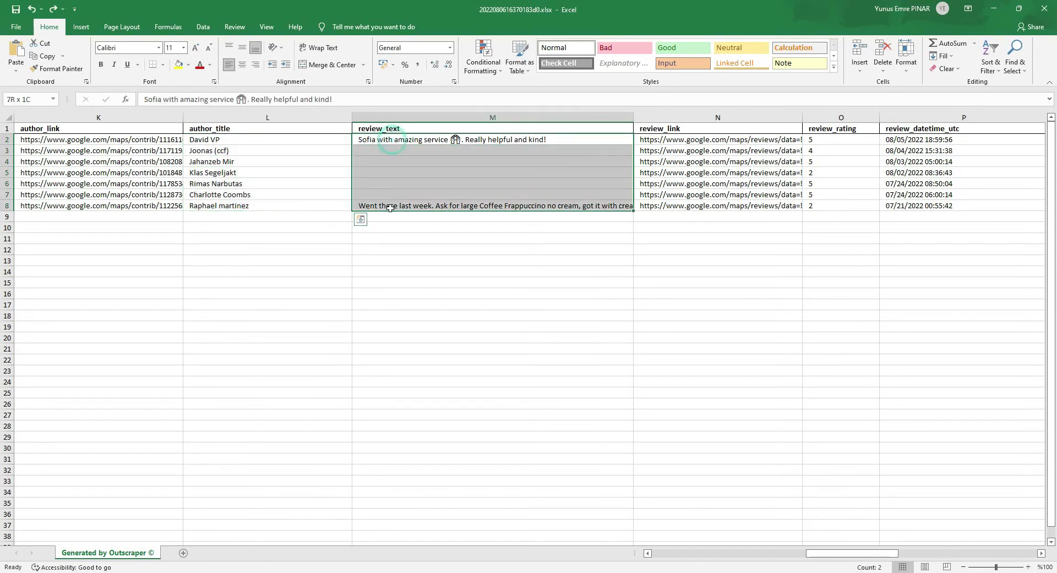
pyautogui.moveTo(825, 143); pyautogui.dragTo(832, 218)
pyautogui.moveTo(912, 138); pyautogui.dragTo(910, 207)
pyautogui.click(907, 280)
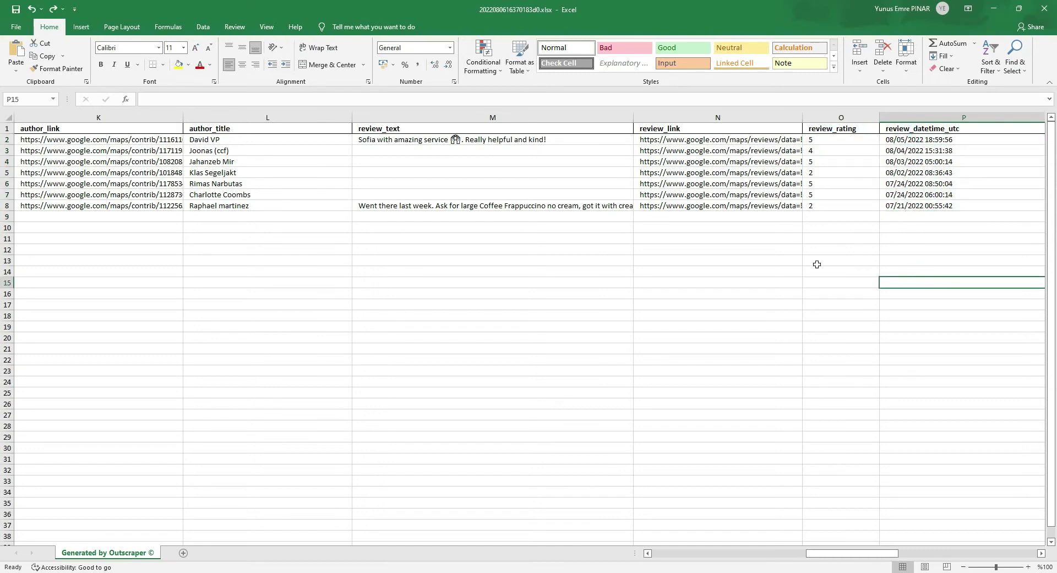
pyautogui.moveTo(249, 201); pyautogui.dragTo(484, 205)
pyautogui.click(489, 221)
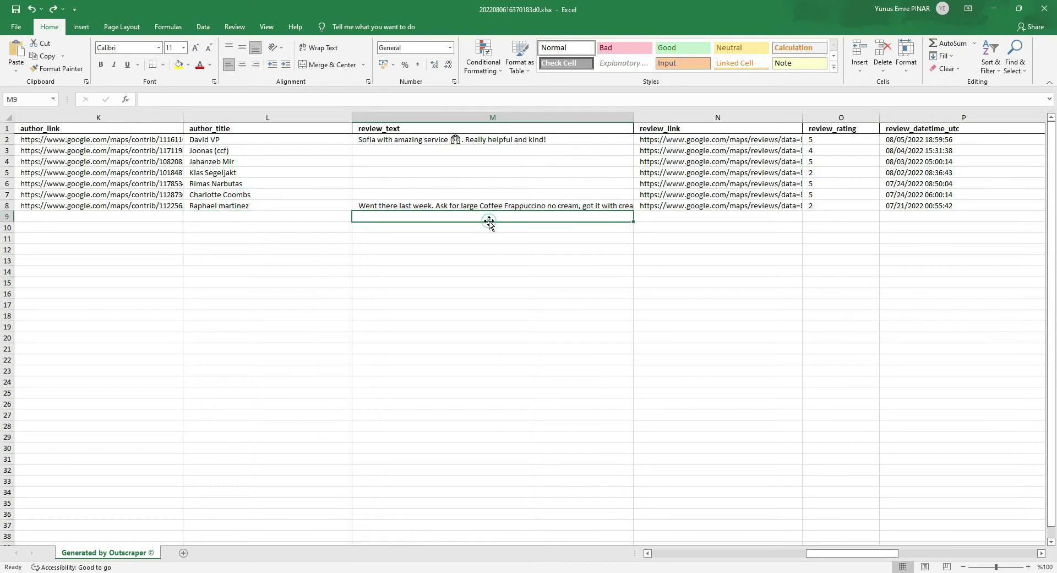
# Step: Reopen the 1,039 Starbucks reviews sorted by Newest and scroll to the Frappuccino review
pyautogui.hotkey('alt', 'Tab')
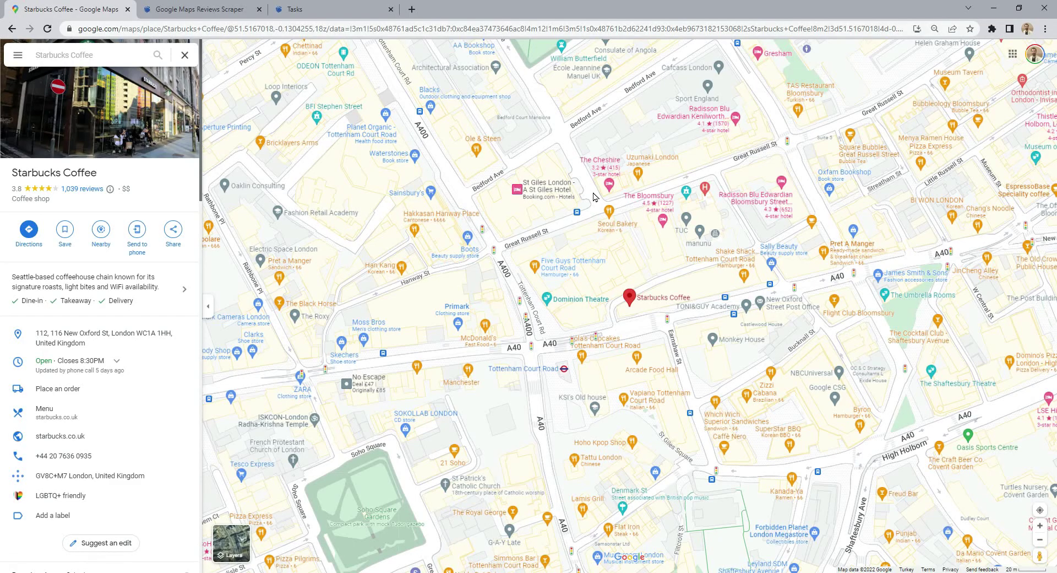
pyautogui.click(77, 190)
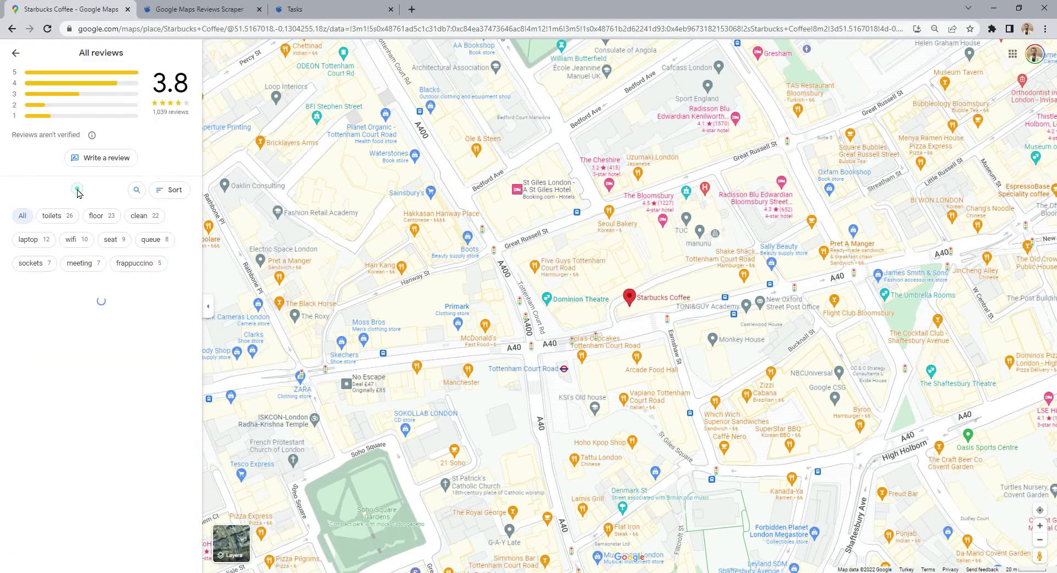
pyautogui.click(169, 190)
pyautogui.click(177, 210)
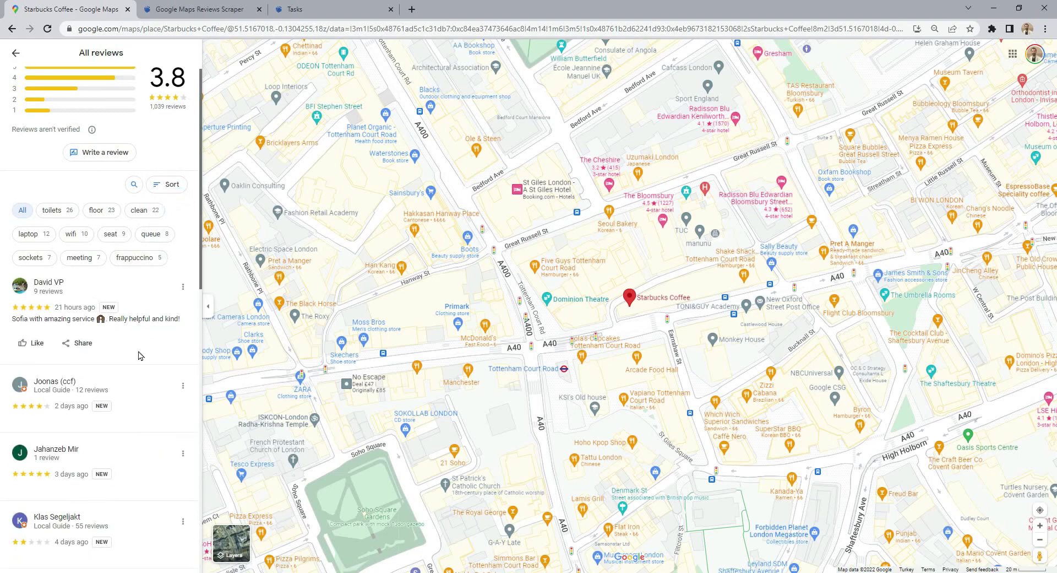
pyautogui.scroll(-8, 138, 353)
pyautogui.scroll(-2, 138, 354)
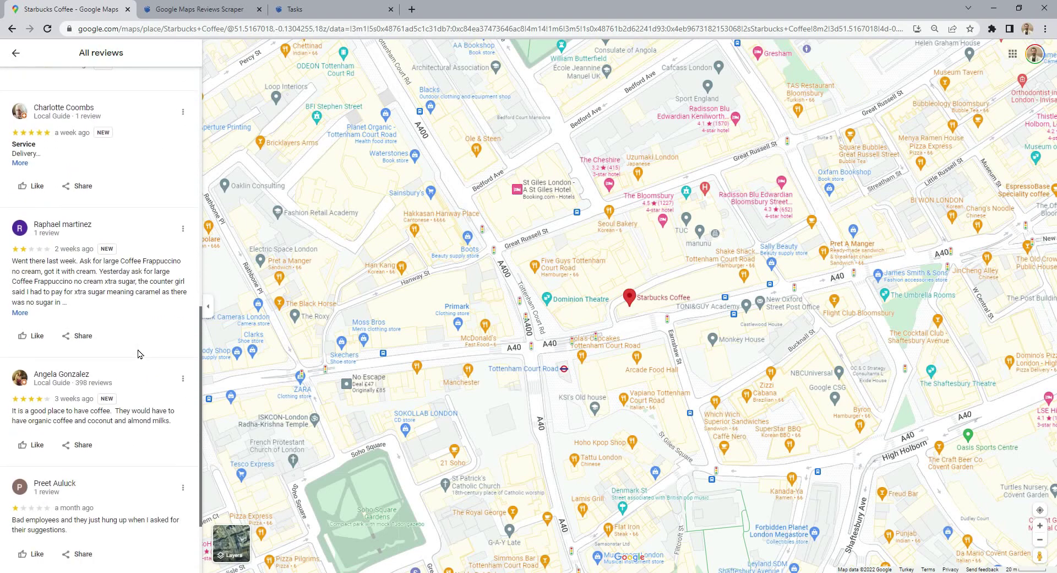
pyautogui.moveTo(10, 266); pyautogui.dragTo(82, 307)
pyautogui.moveTo(66, 248); pyautogui.dragTo(94, 249)
pyautogui.click(125, 253)
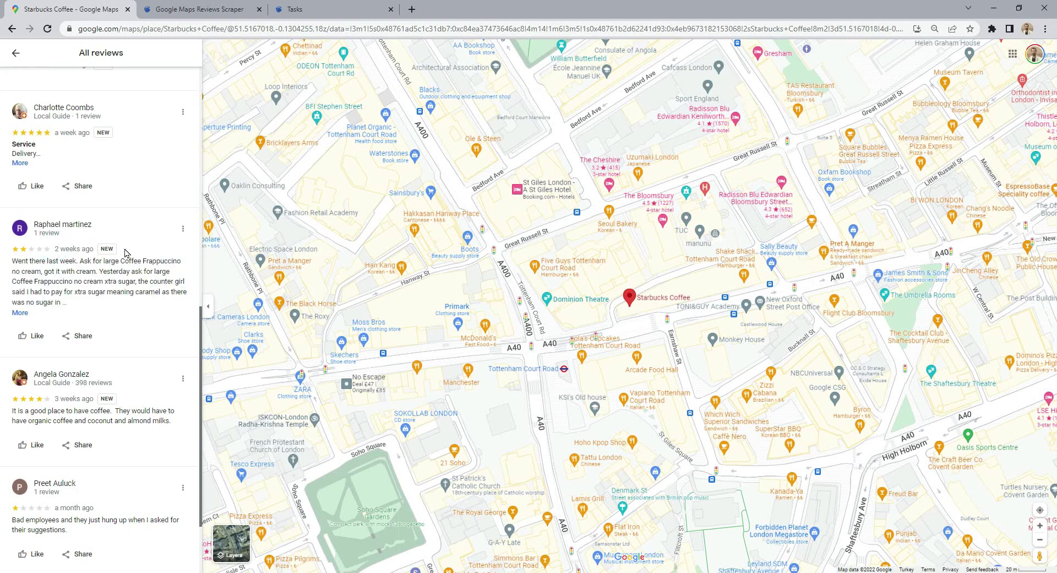
# Step: Tick To (newest review) on the scraper form, then open API Docs at Google Reviews
pyautogui.click(191, 12)
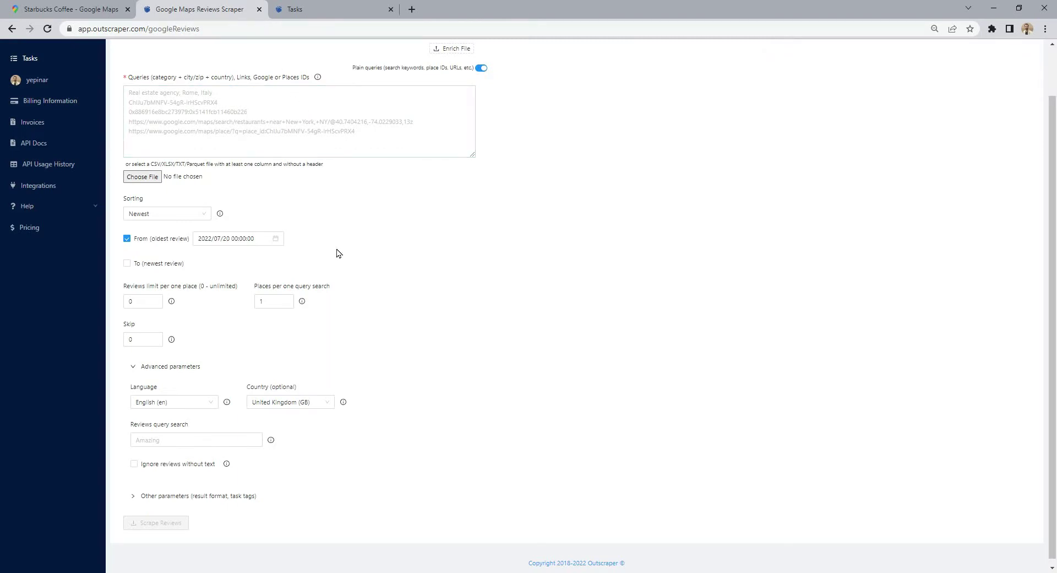
pyautogui.click(167, 263)
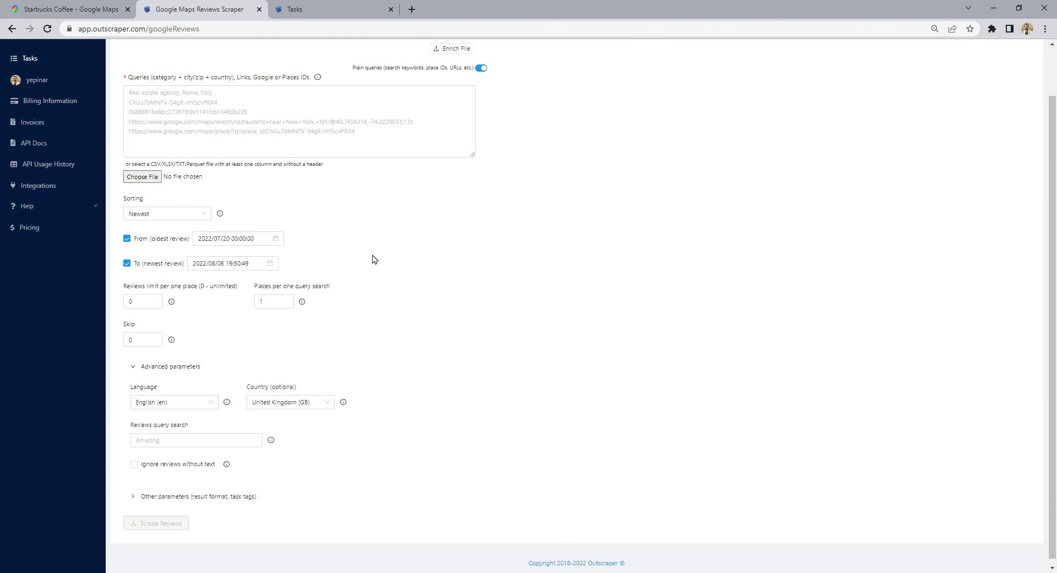
pyautogui.click(43, 144)
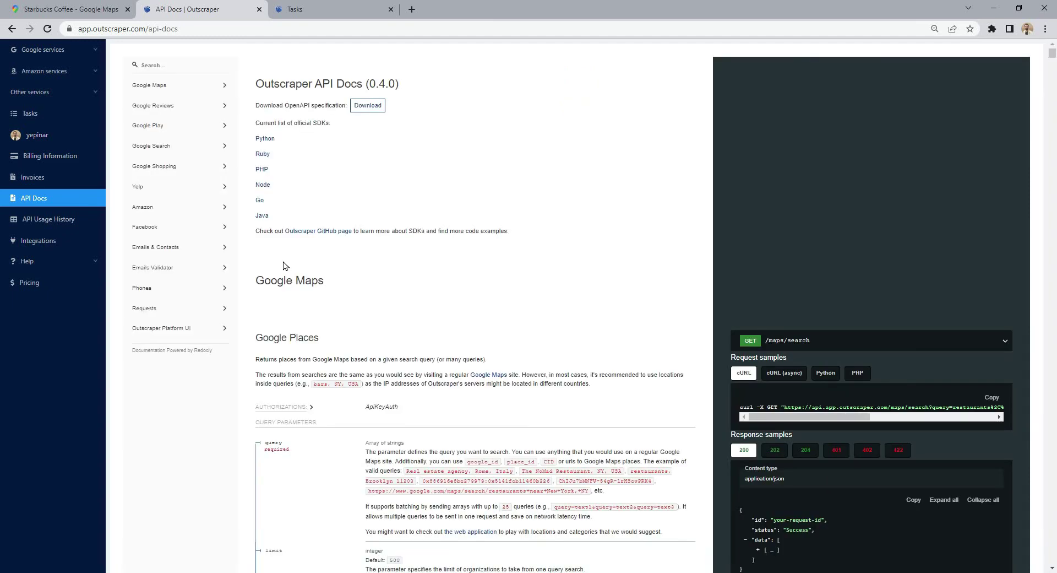
pyautogui.click(196, 107)
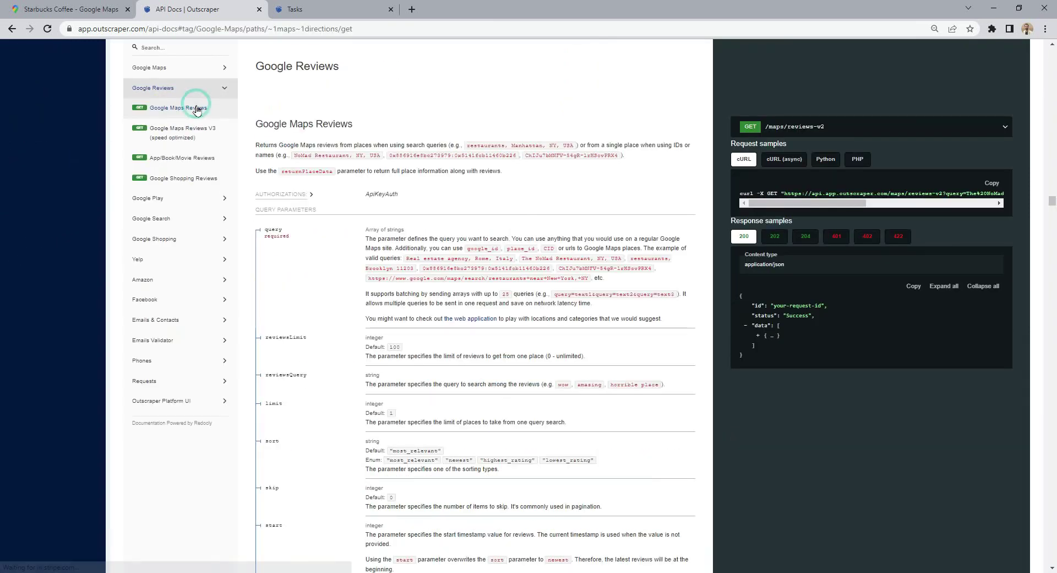